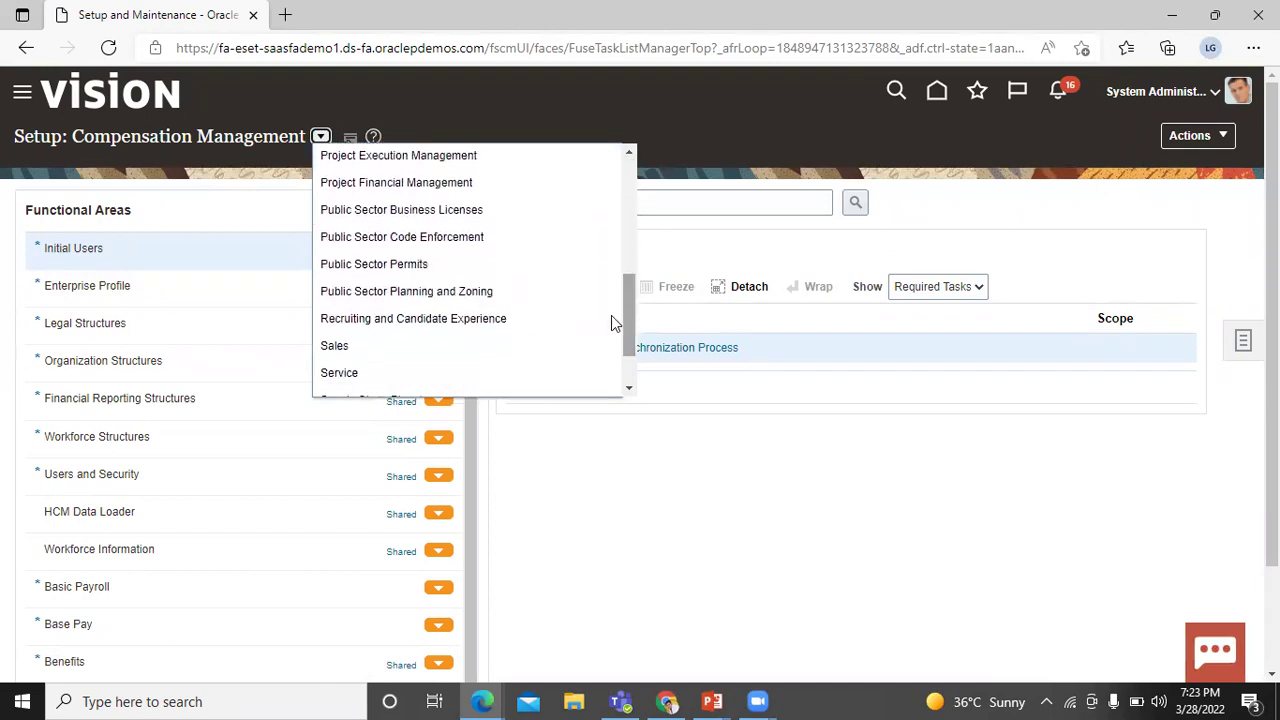
- Switch the setup offering to Sales and open the feature selection for the Sales Foundation functional area
click(564, 345)
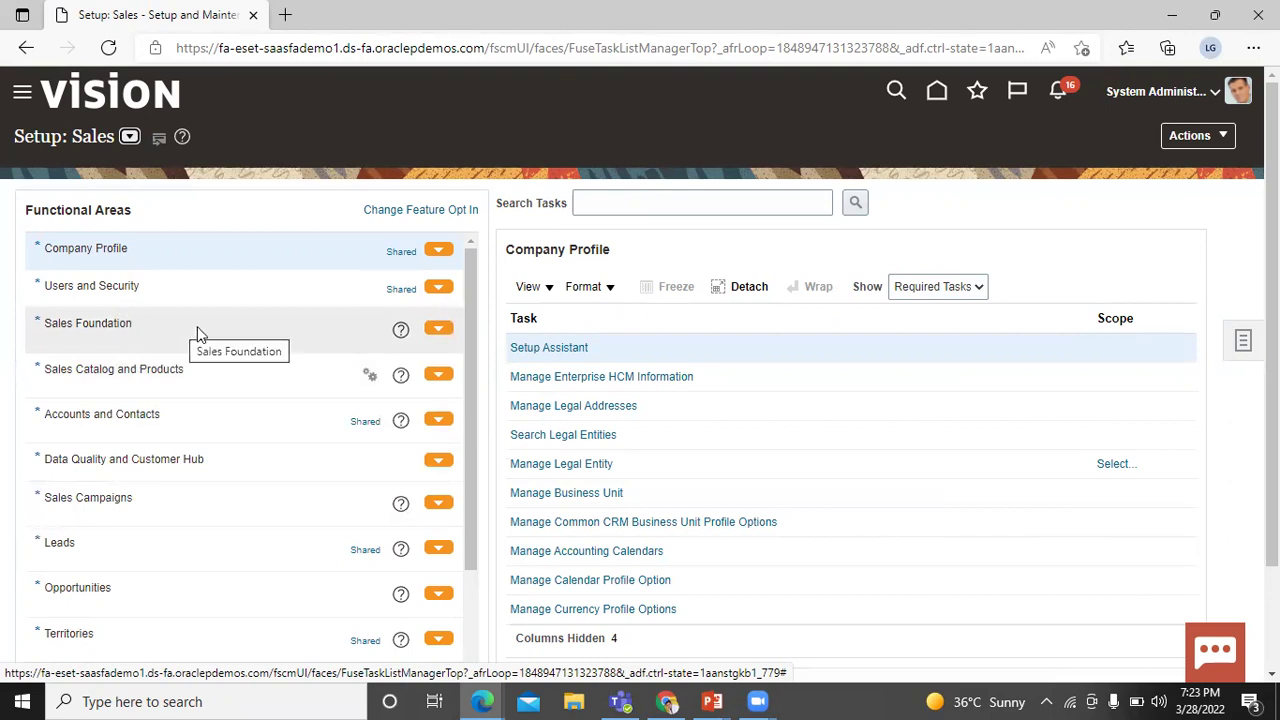
click(438, 331)
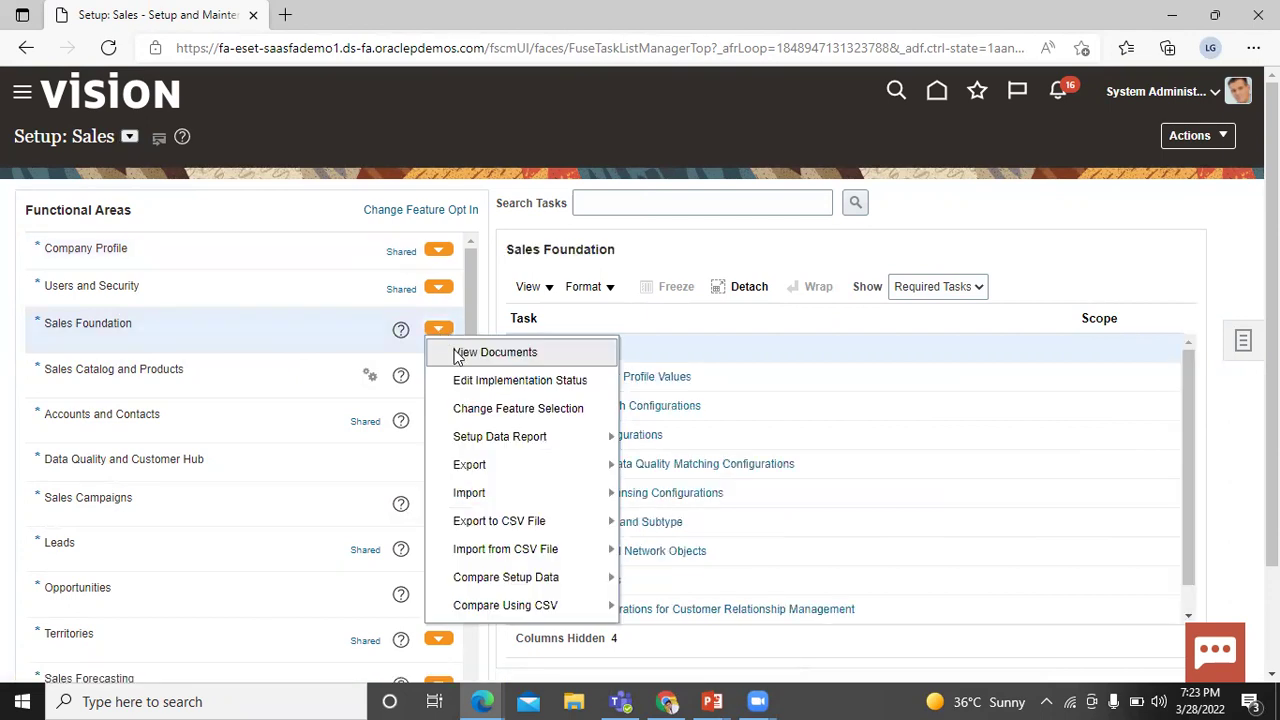
click(486, 410)
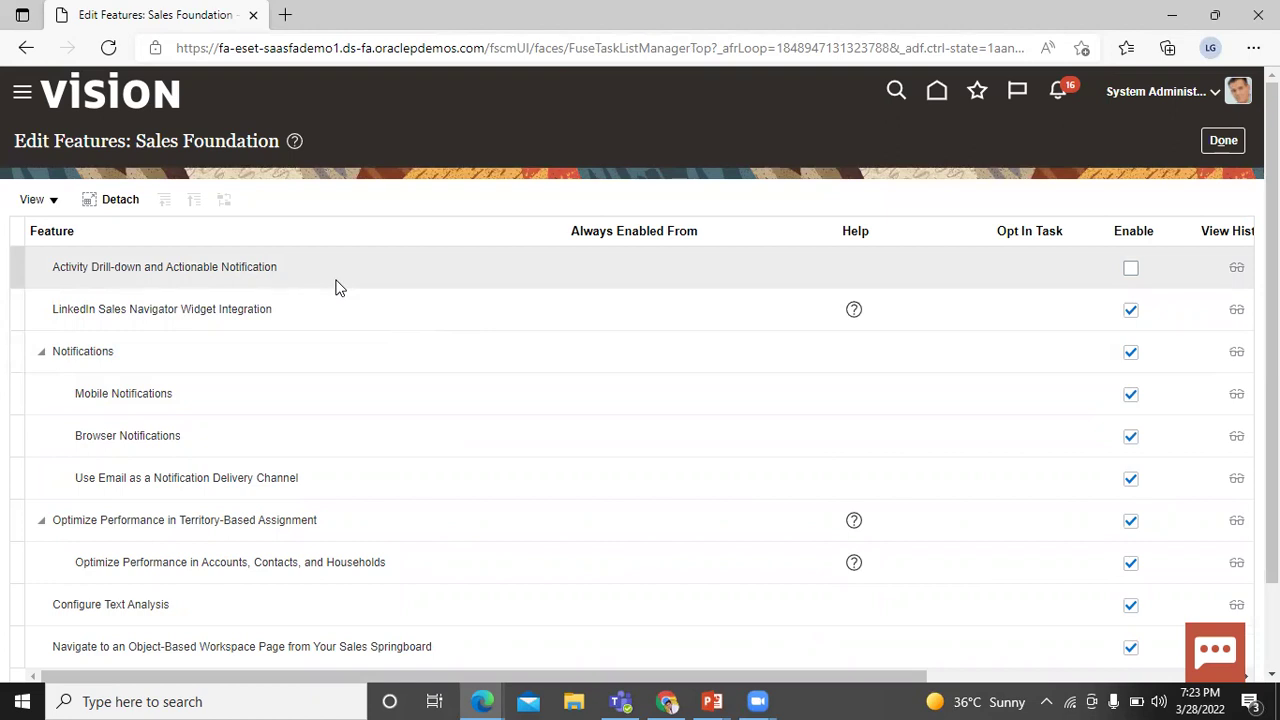
- Enable the Activity Drill-down and Actionable Notification feature and finish editing the Sales Foundation features
click(1131, 271)
click(1131, 271)
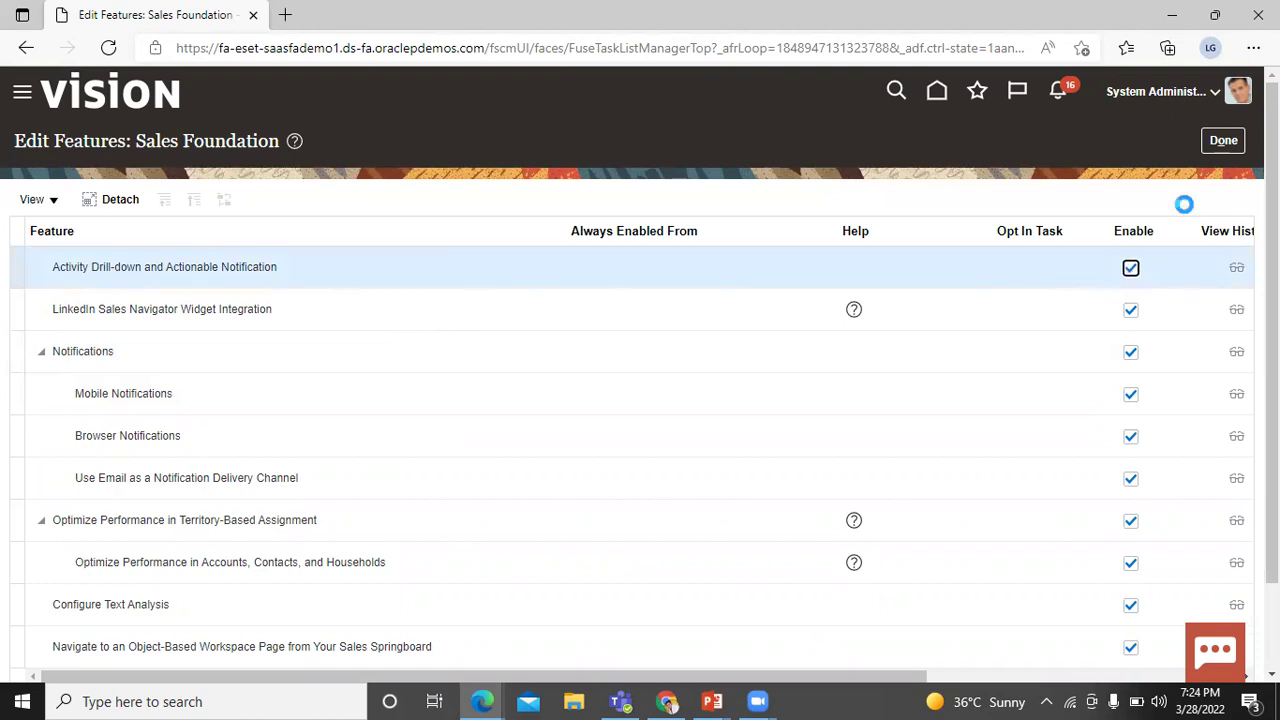
click(1224, 140)
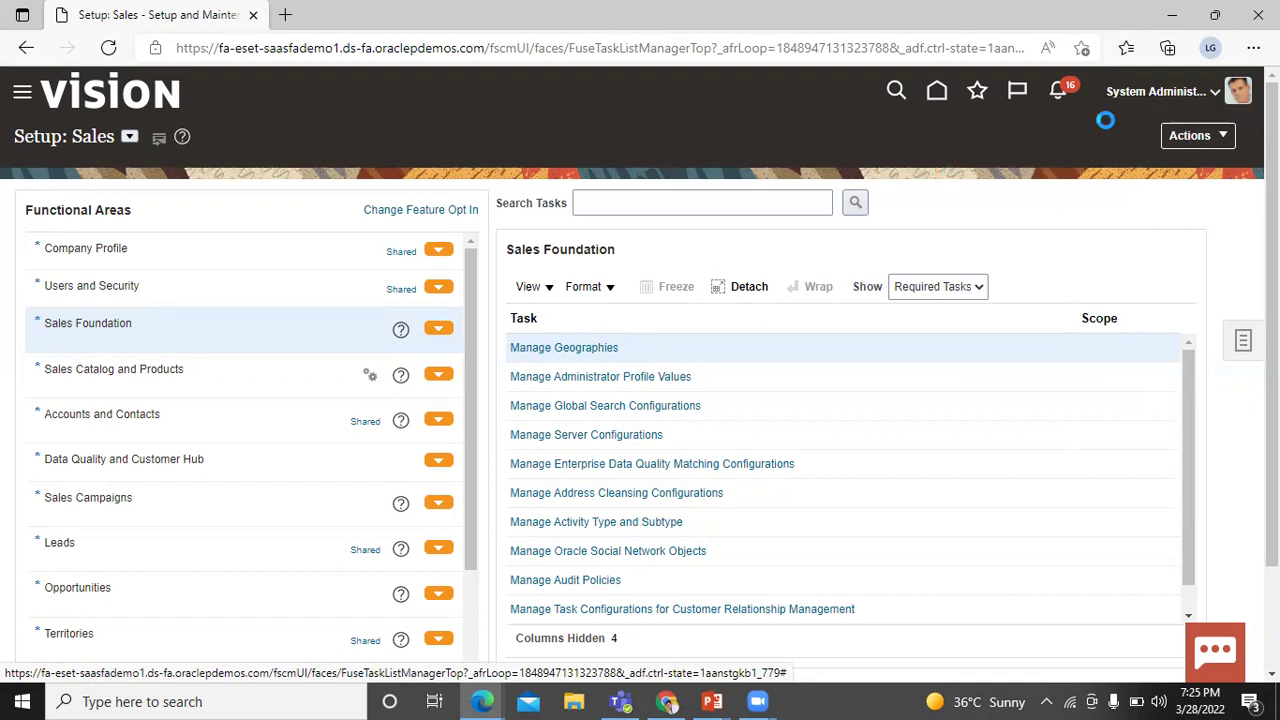
- Reopen Setup and Maintenance for the Sales offering and open the Manage Administrator Profile Values task under Sales Foundation
click(1128, 100)
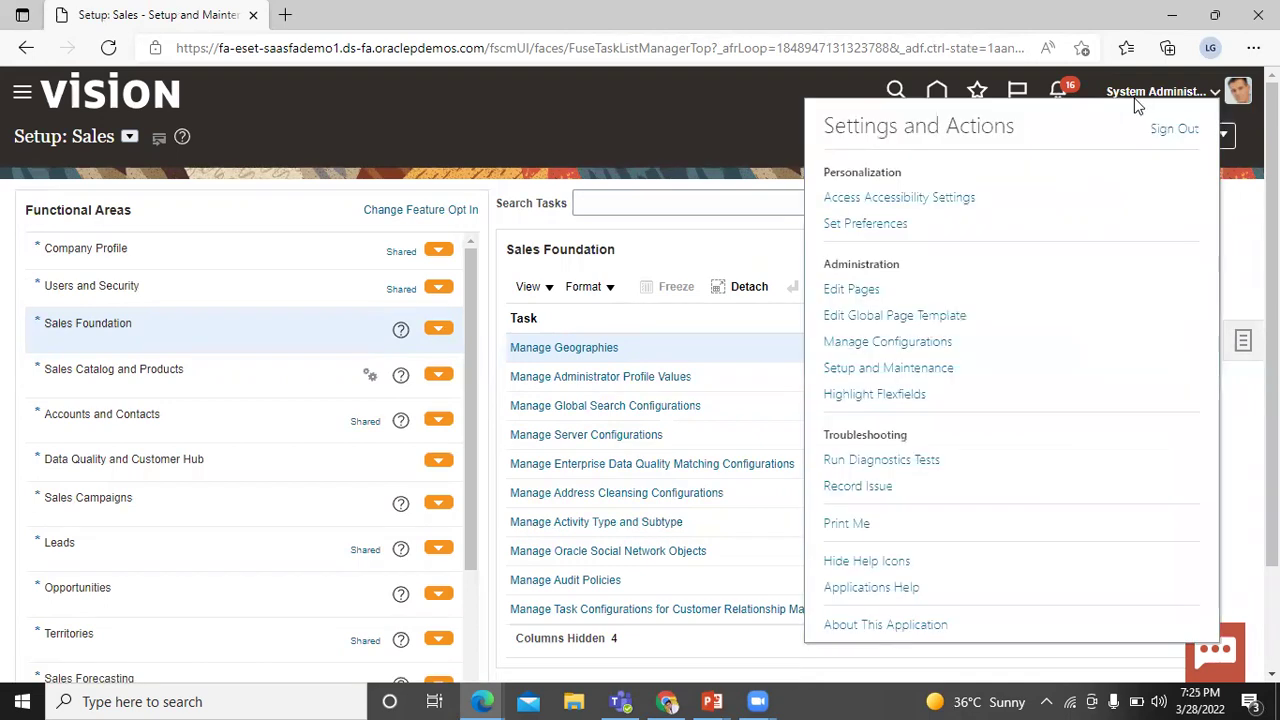
click(889, 369)
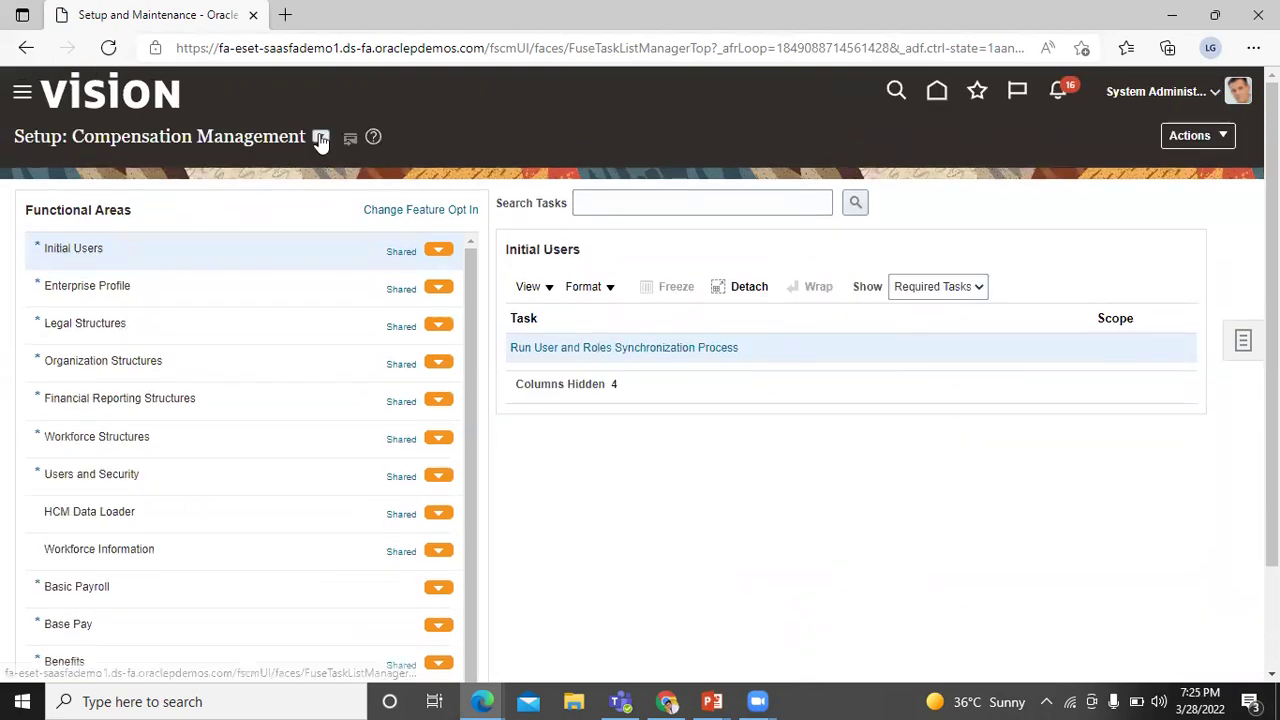
click(320, 136)
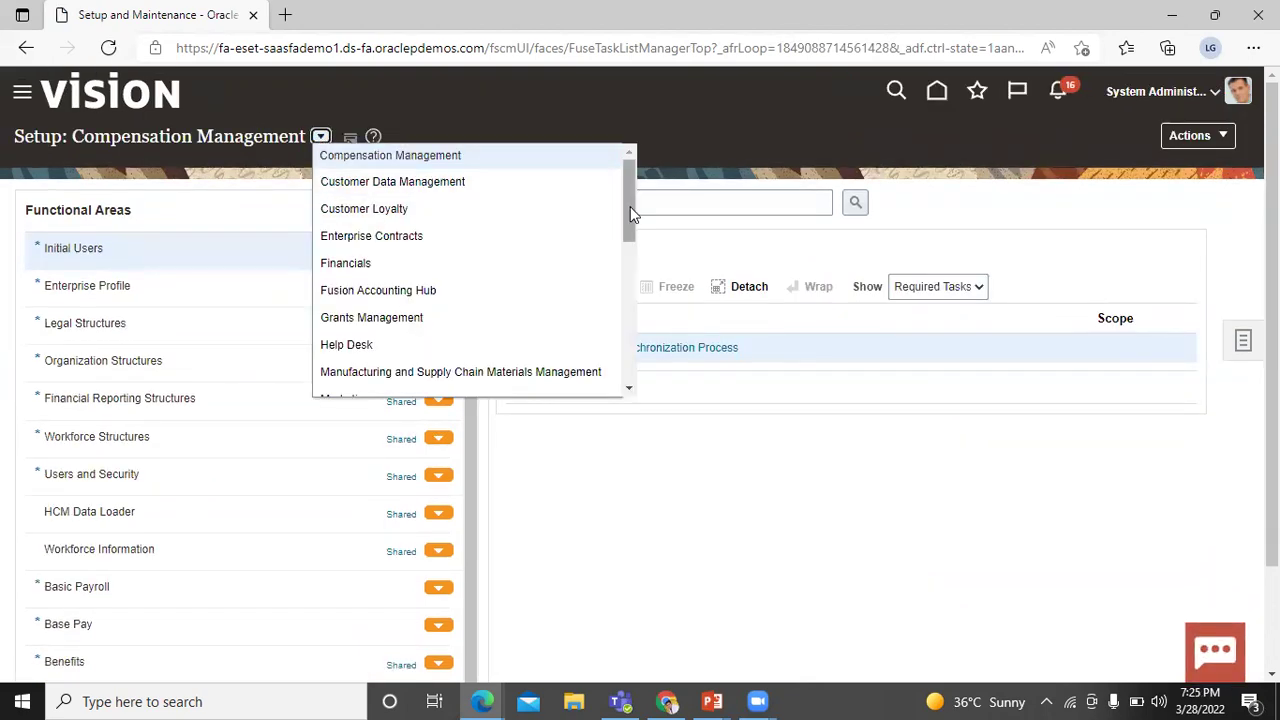
drag(626, 227, 636, 362)
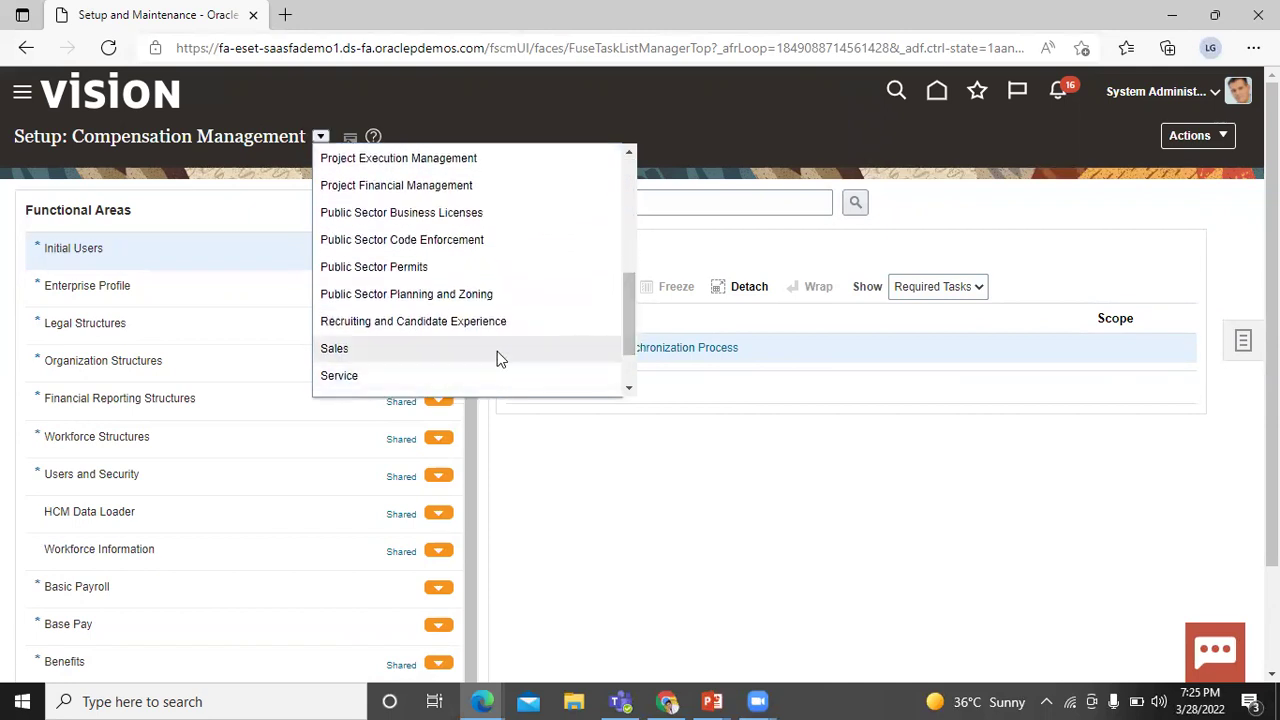
click(497, 351)
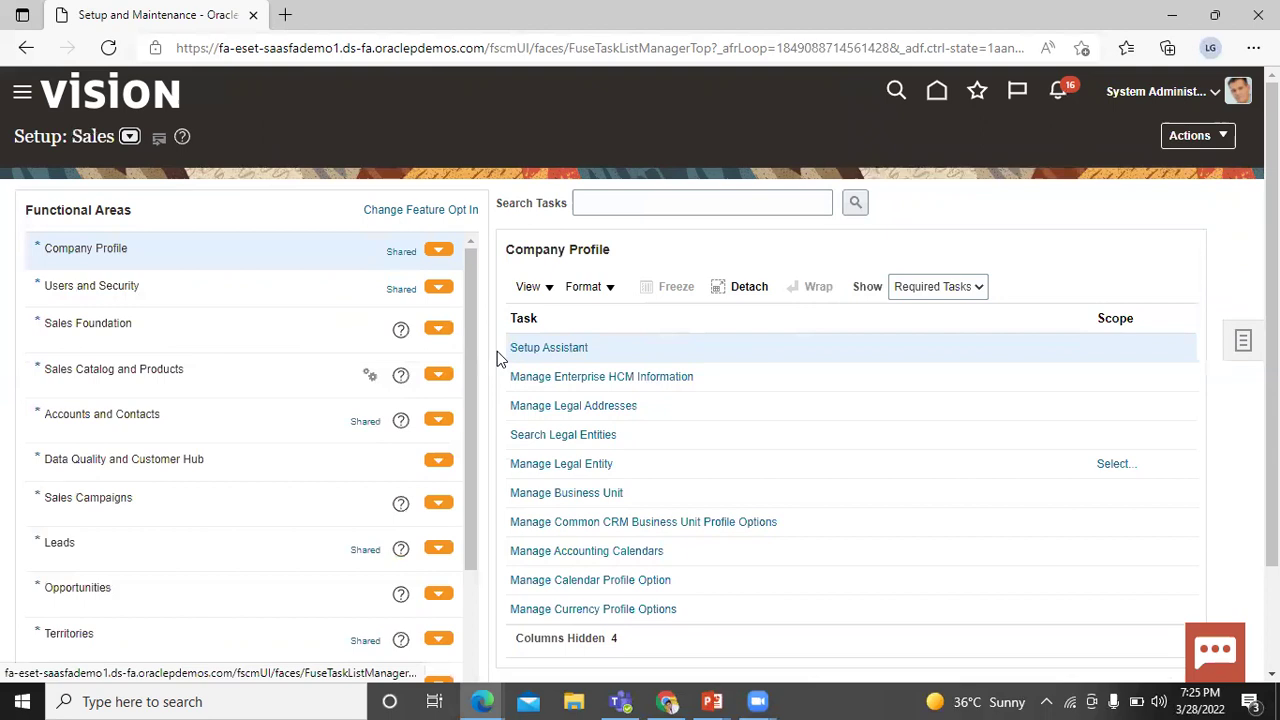
click(225, 321)
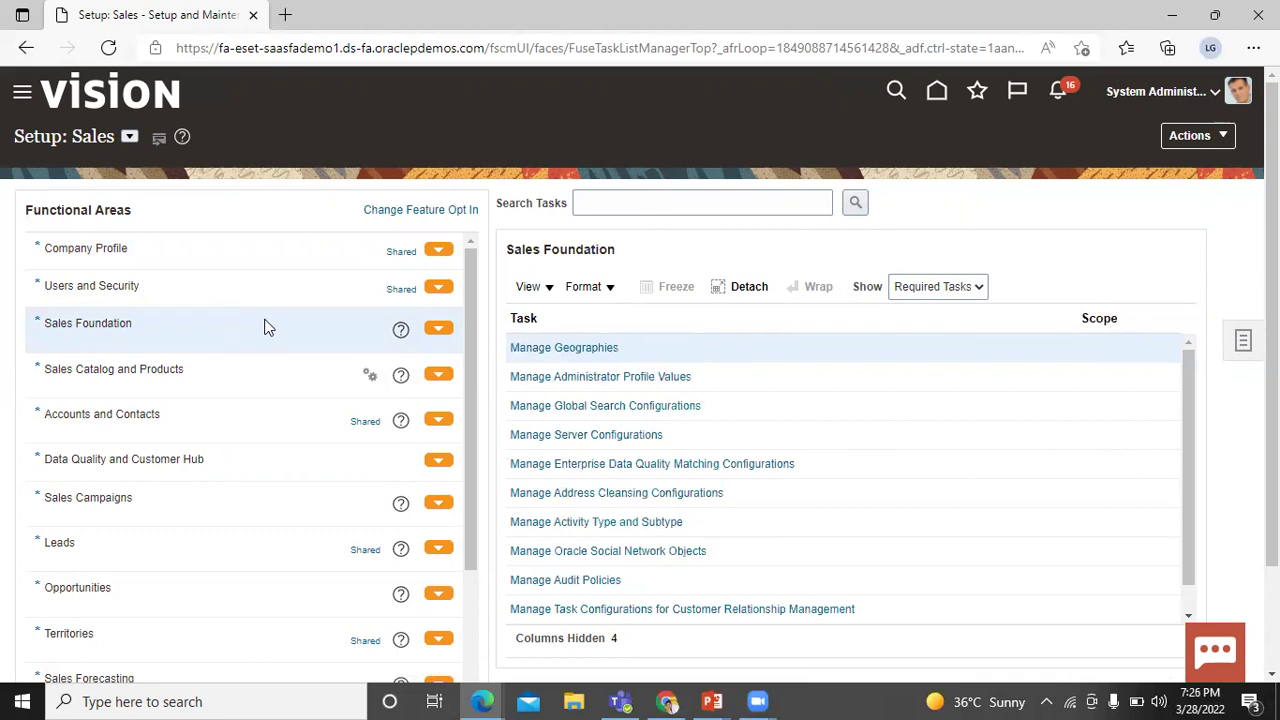
click(548, 379)
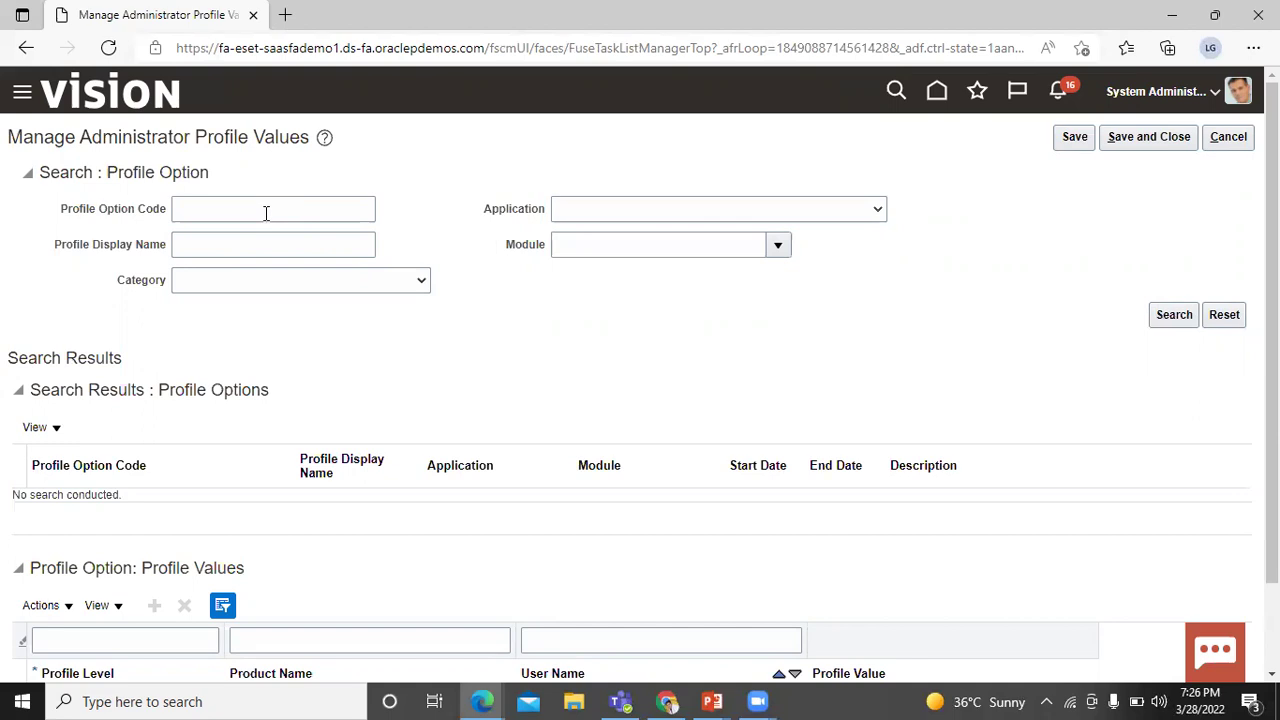
- Search the profile options for the code ZMM_ACTIVITY_APPT_NOTIF_LIST_EMAIL
click(266, 213)
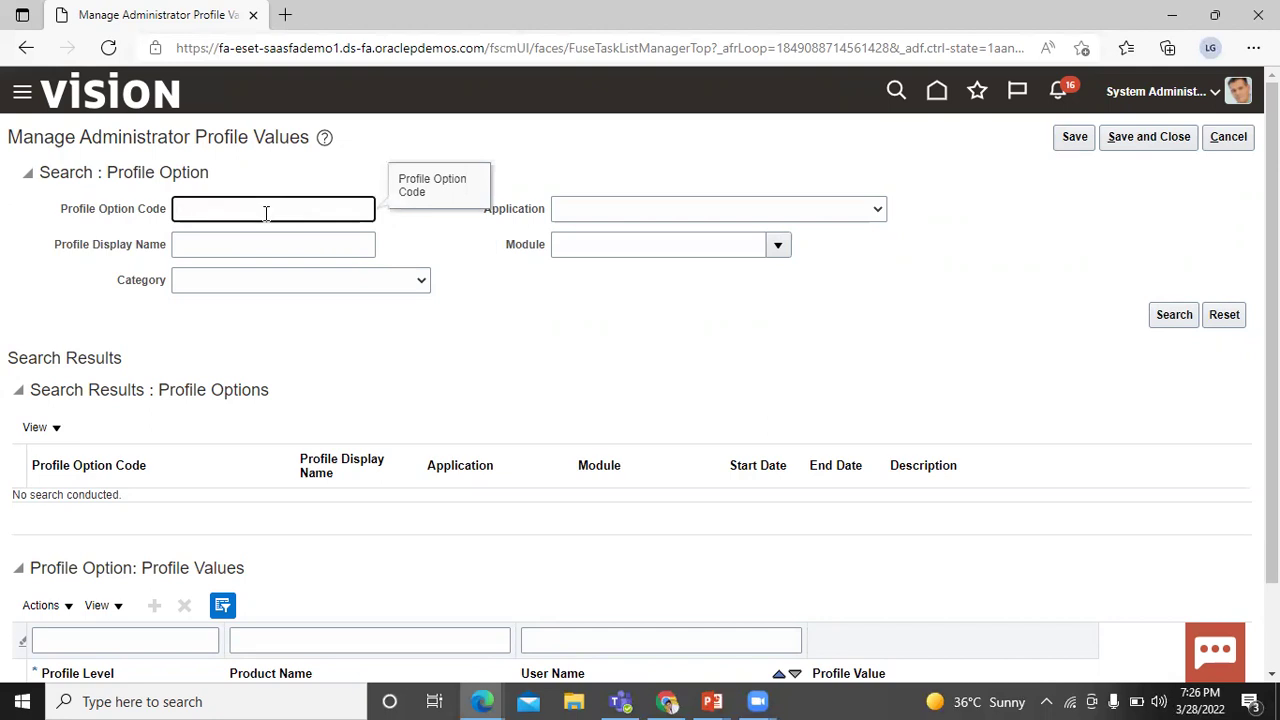
text(znt)
key(BackSpace)
key(BackSpace)
key(BackSpace)
text(ZMM_ACTIVITY_)
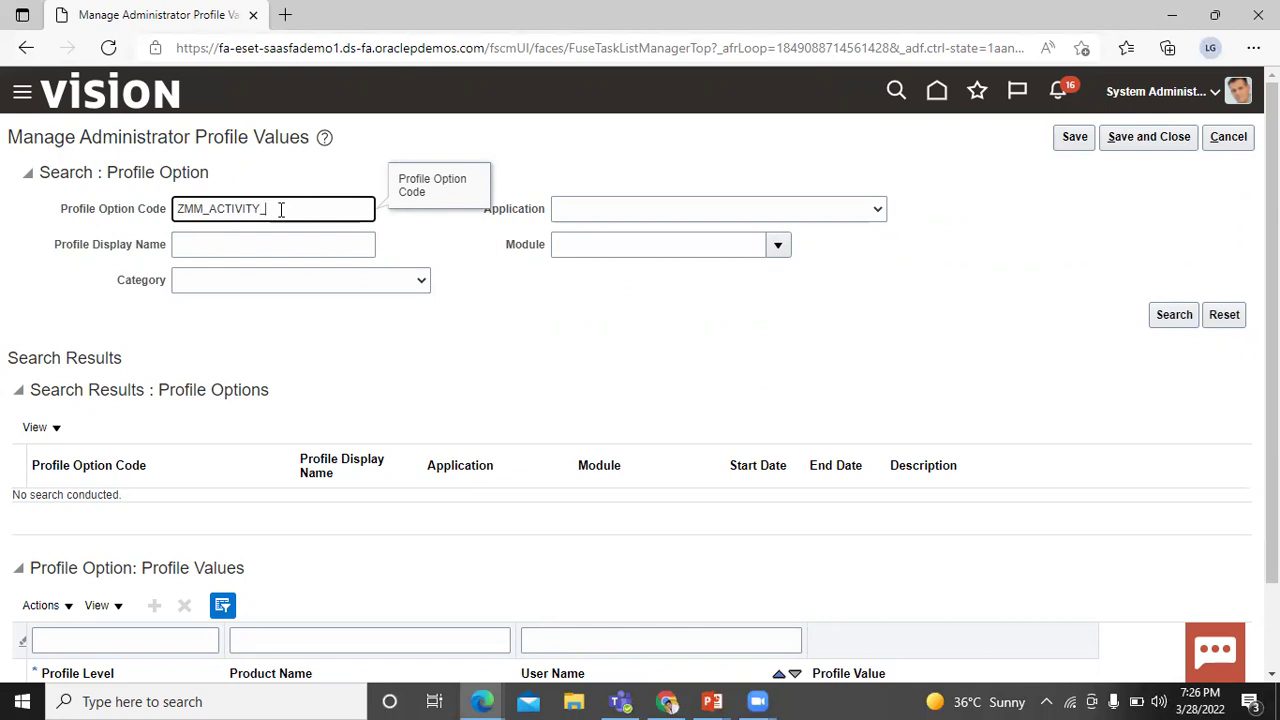
text(APPT)
text(_NOTIF_LIST_EMAIL)
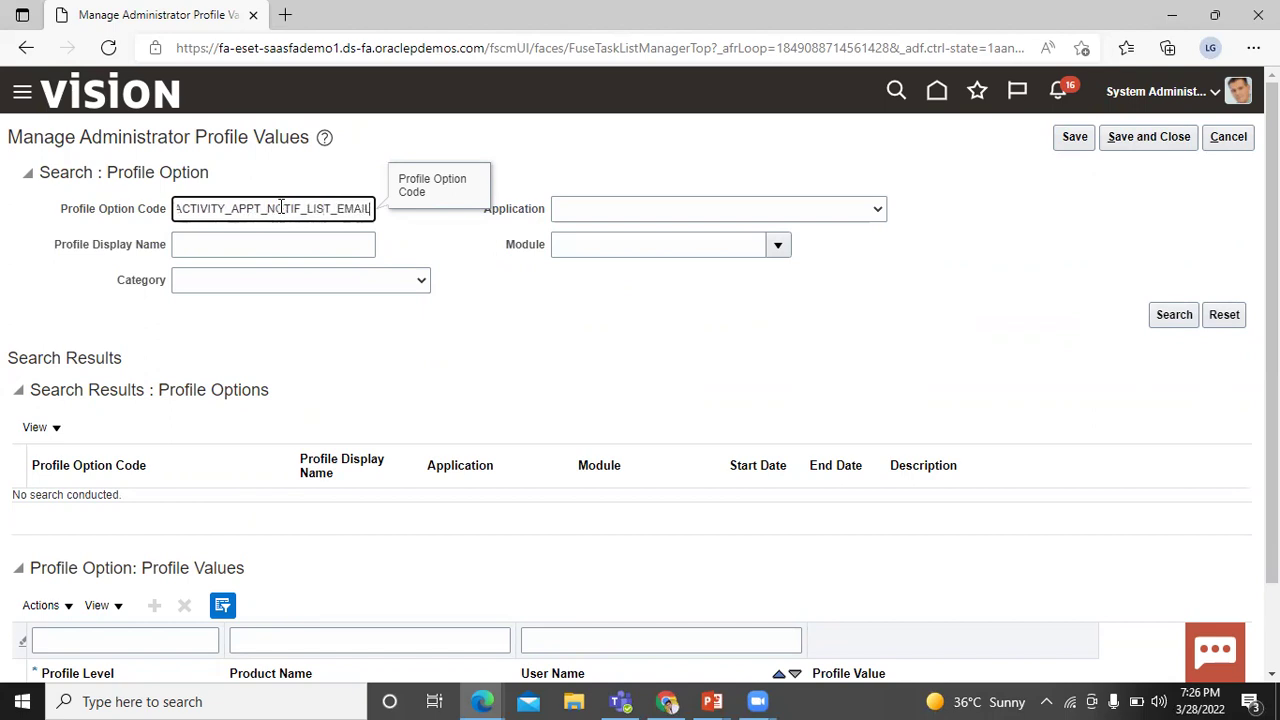
click(1170, 316)
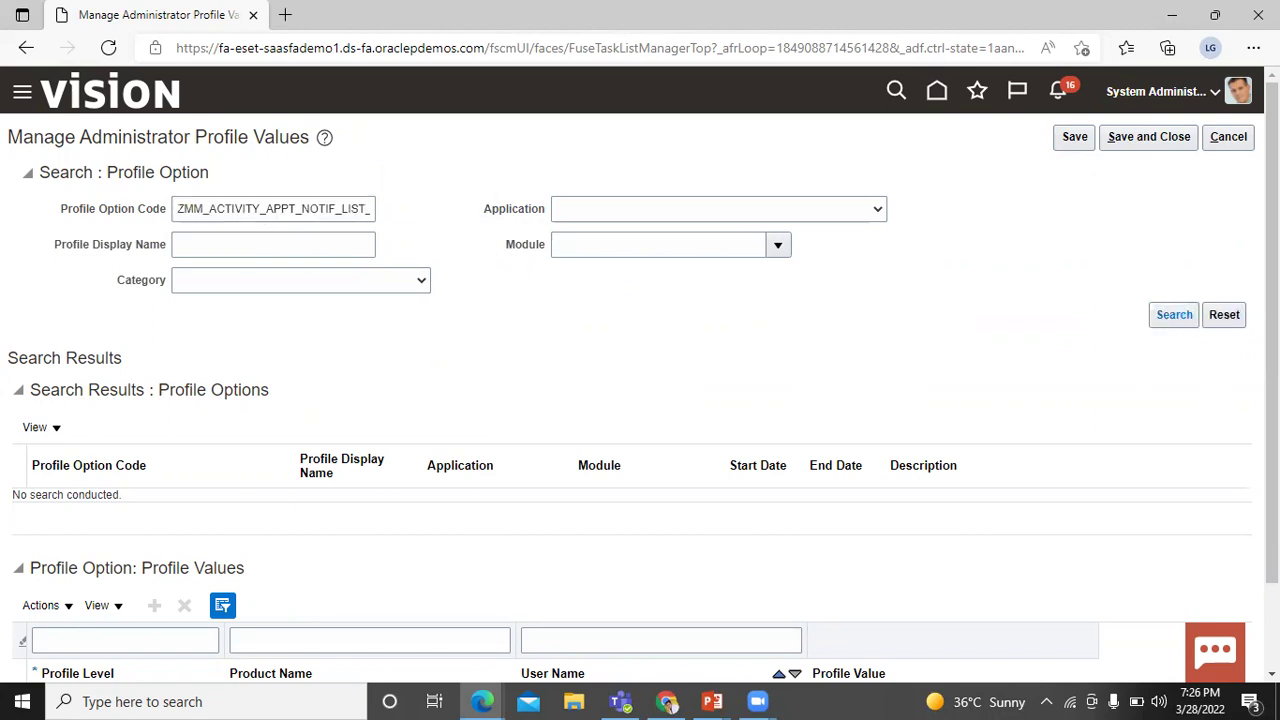
- Select Yes as the Site-level profile value for the appointment notification option, then save and close the page
scroll(640, 380, down, 2)
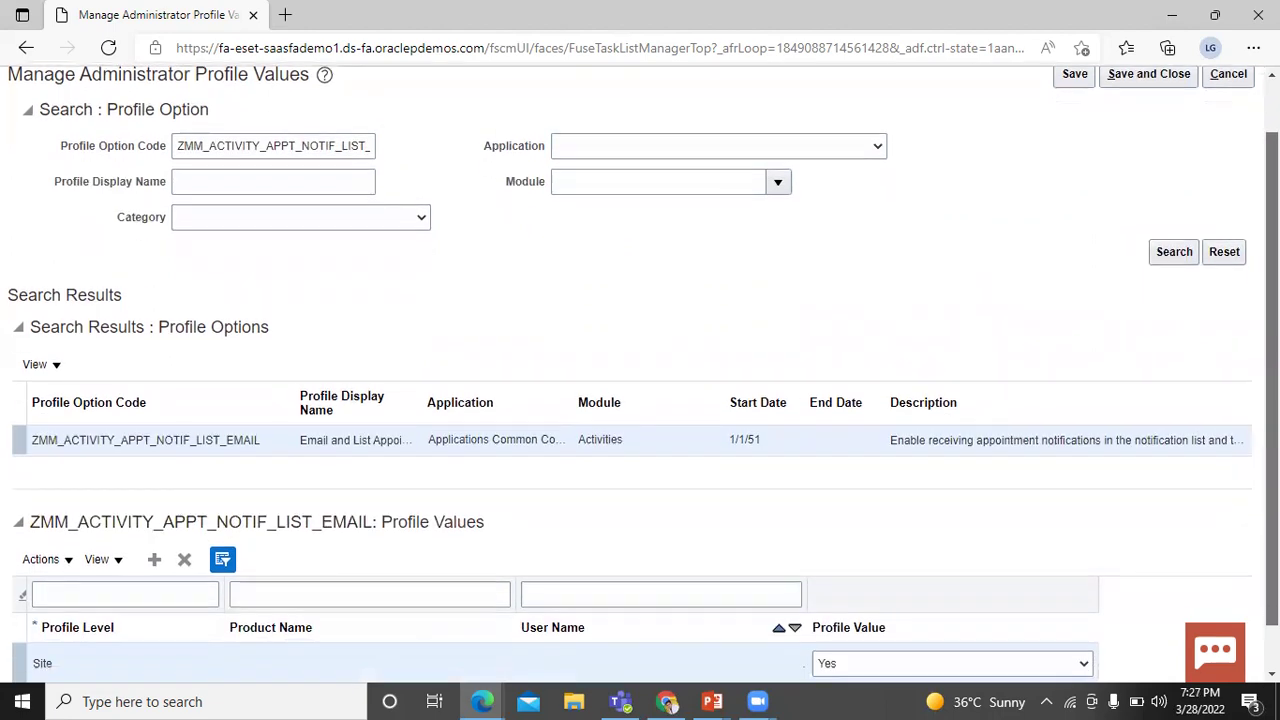
scroll(535, 632, down, 2)
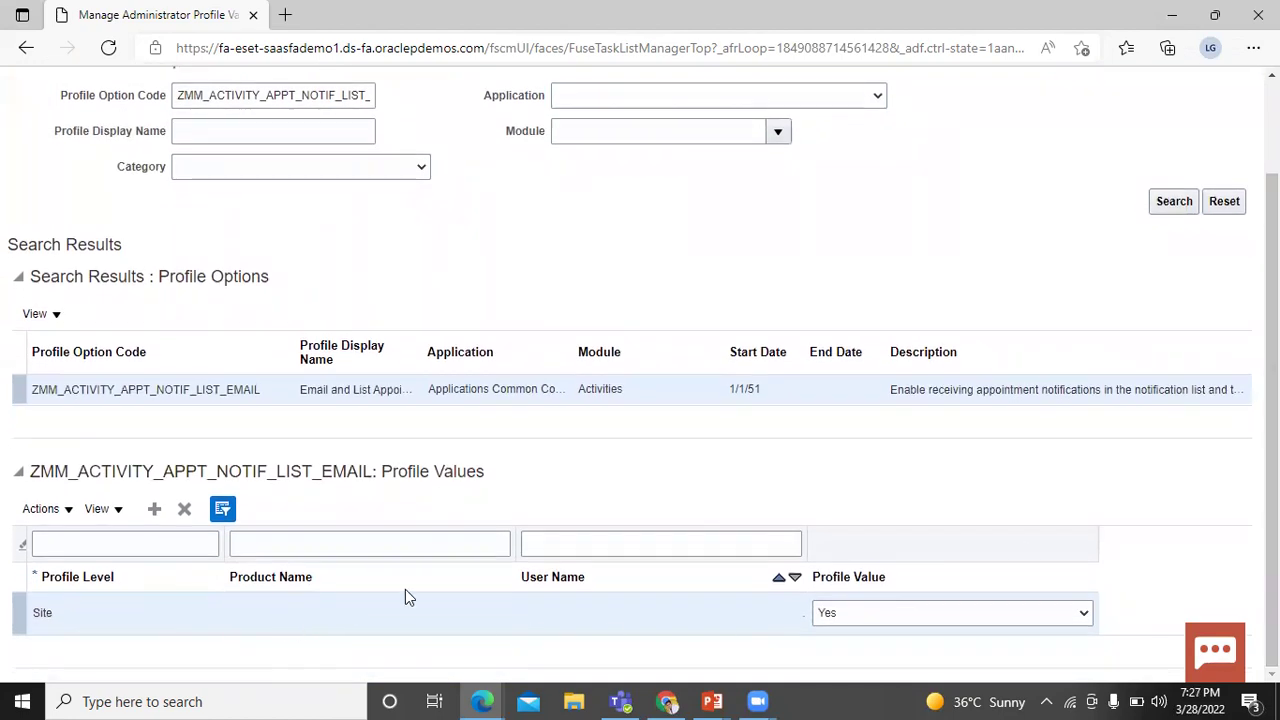
click(896, 615)
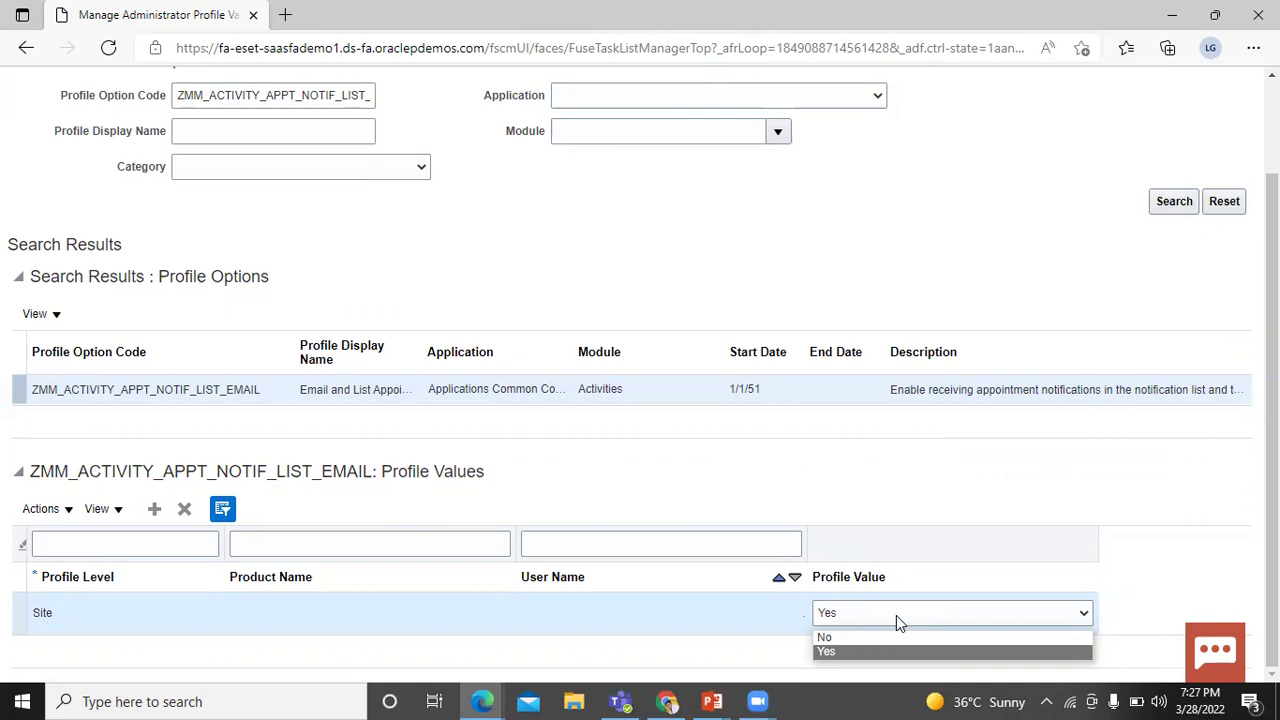
click(885, 652)
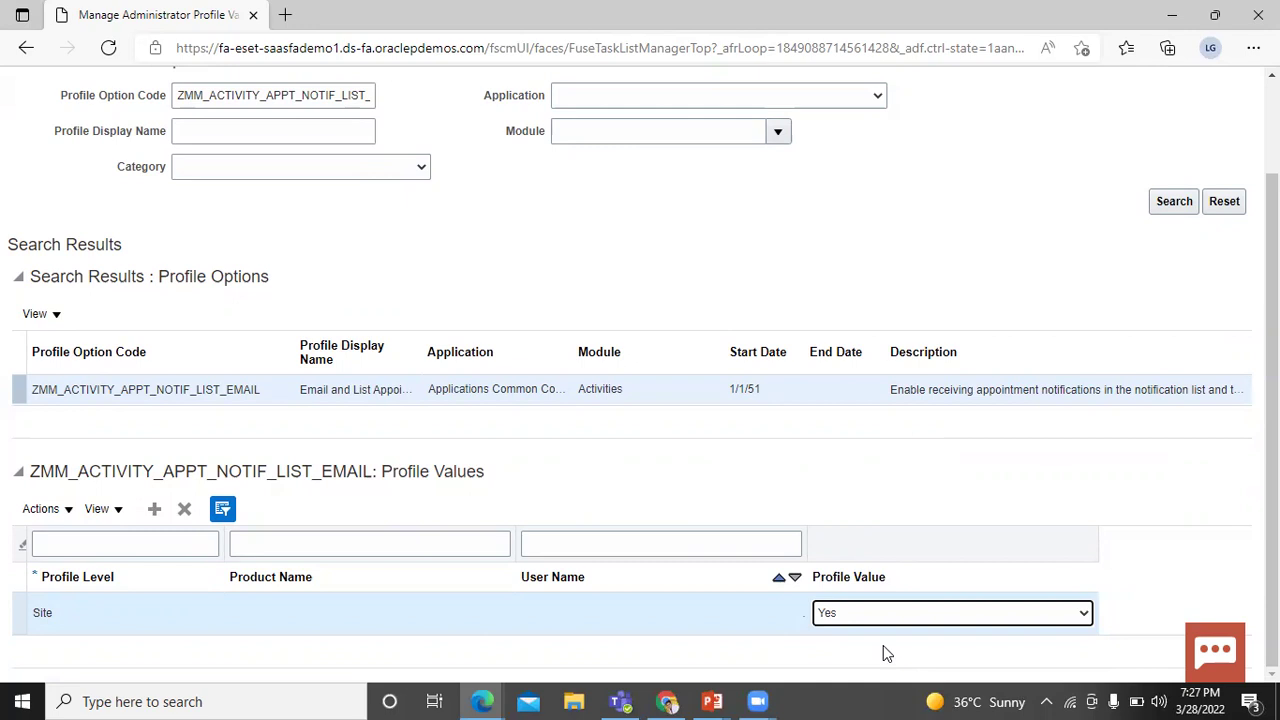
scroll(1163, 195, up, 2)
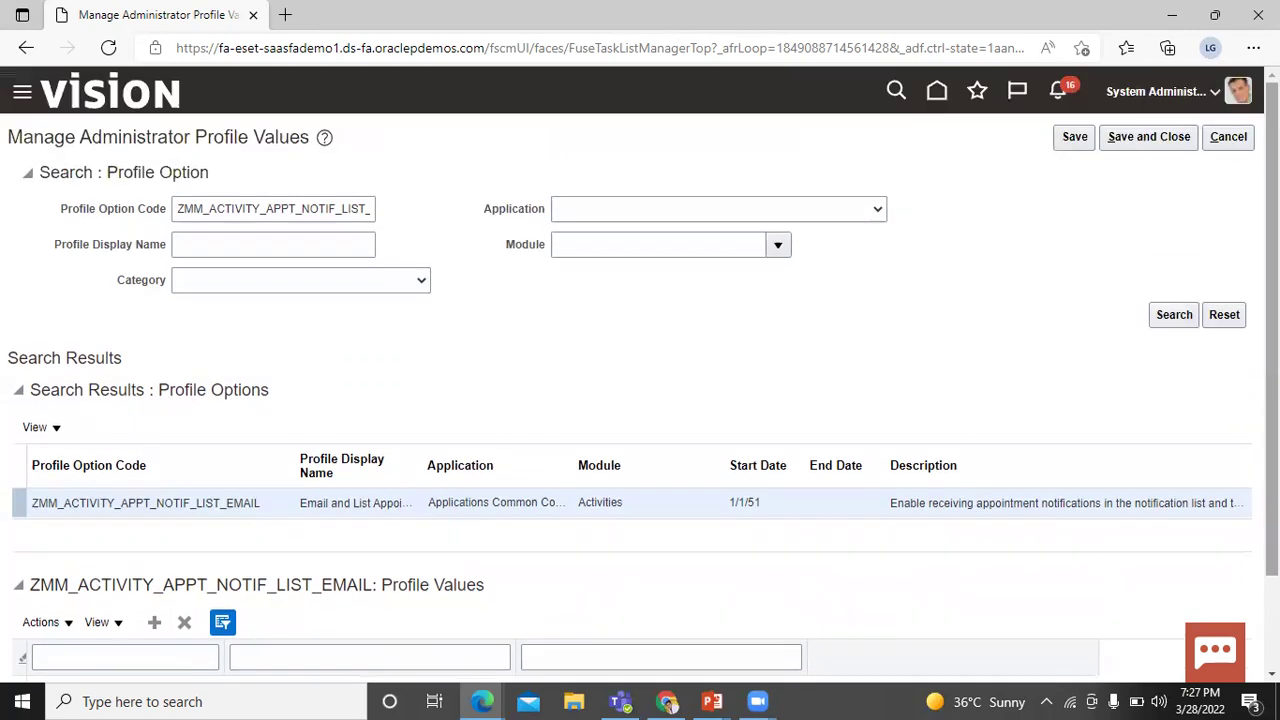
click(1147, 138)
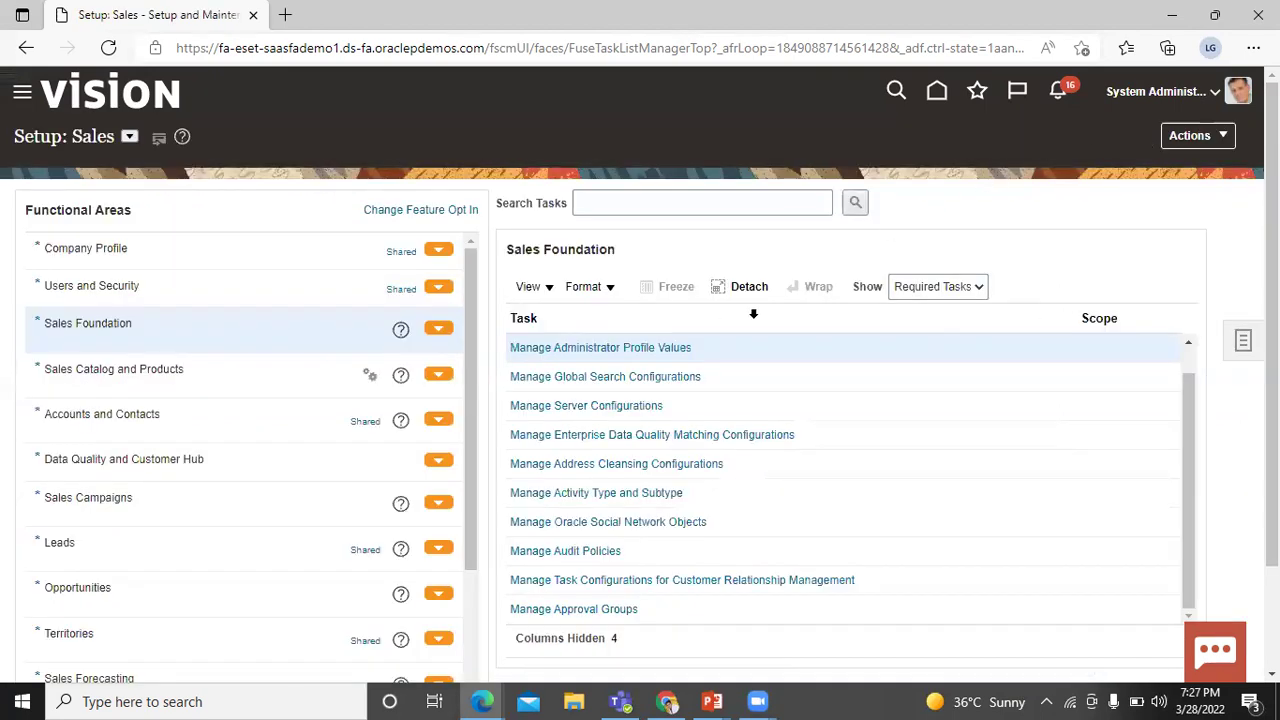
- Reopen Manage Administrator Profile Values and search for the profile option code ZMM_ACTIVITY_TASK_NOTIF_LIST_EMAIL
click(599, 348)
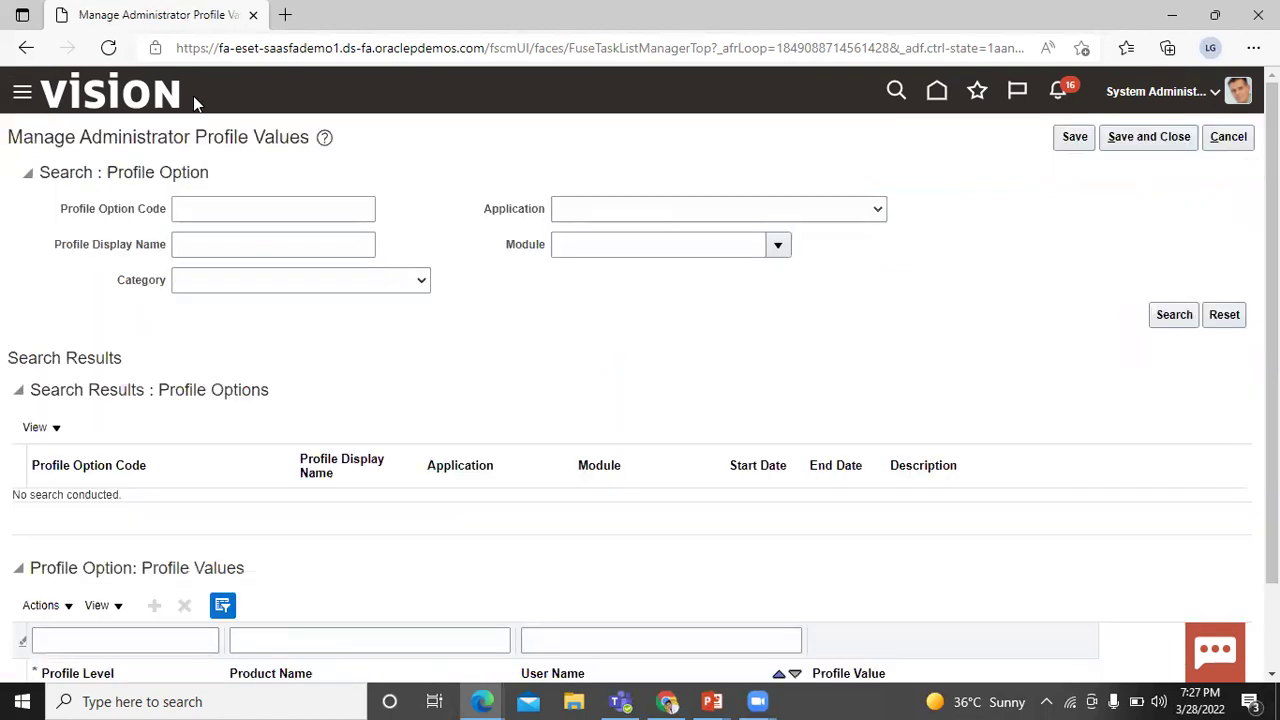
click(225, 209)
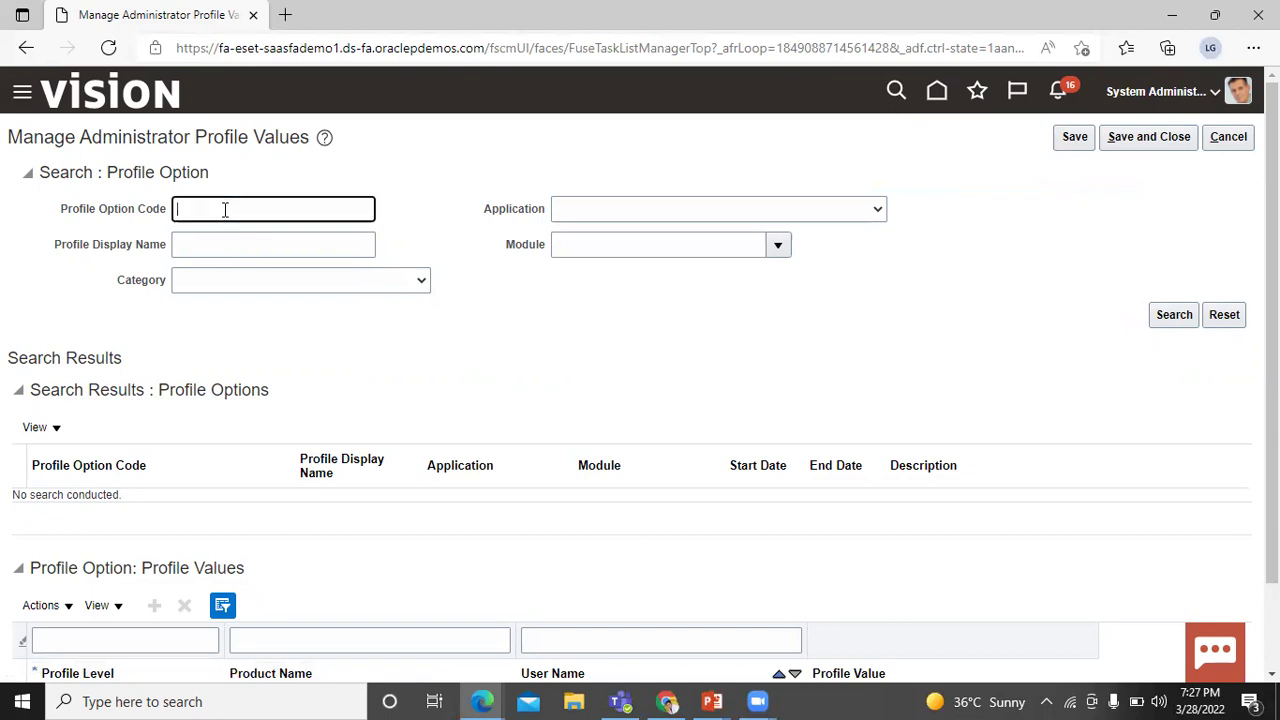
text(ZMM)
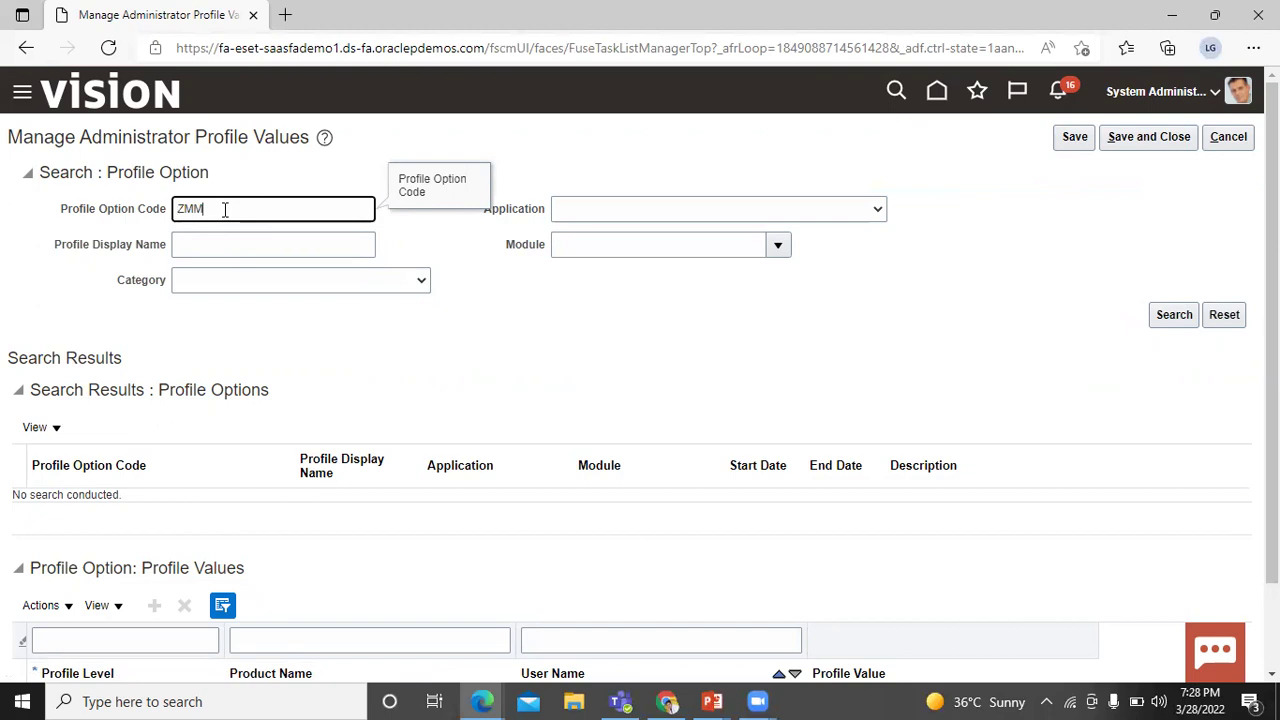
text(_ACTIF)
key(BackSpace)
text(VITY_TASK_NOTIF)
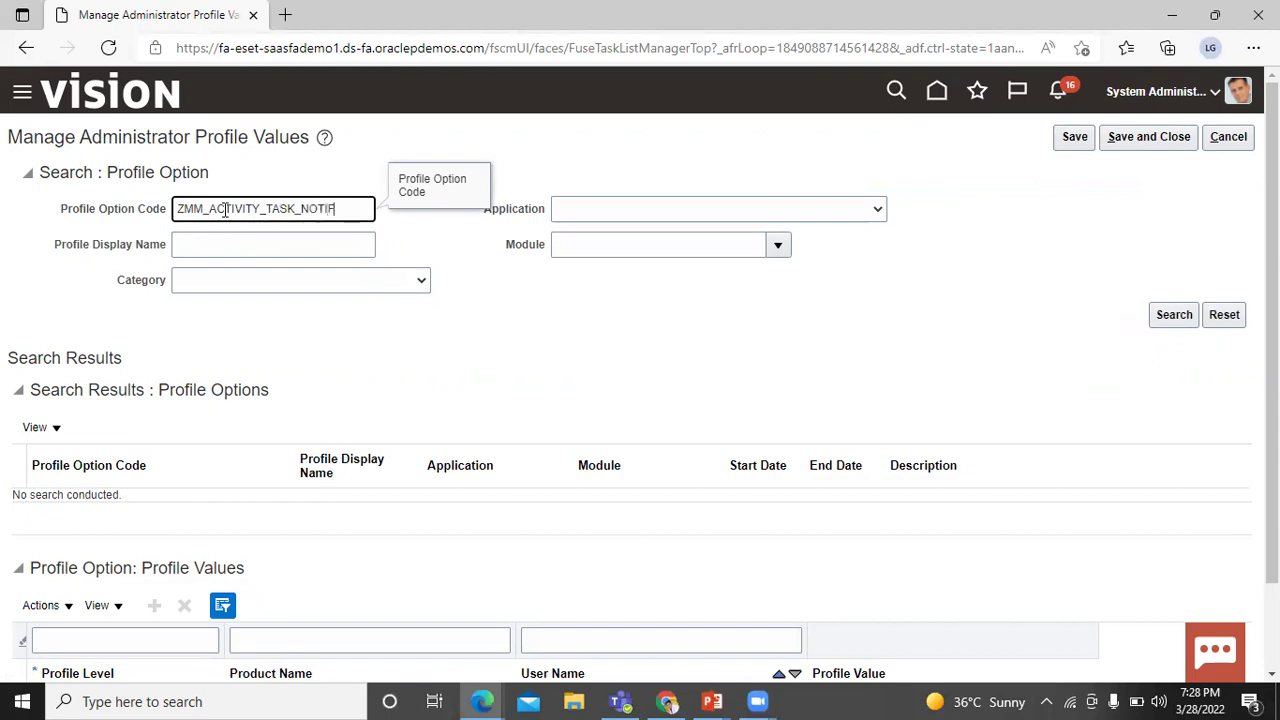
text(_LIST_EMAIL)
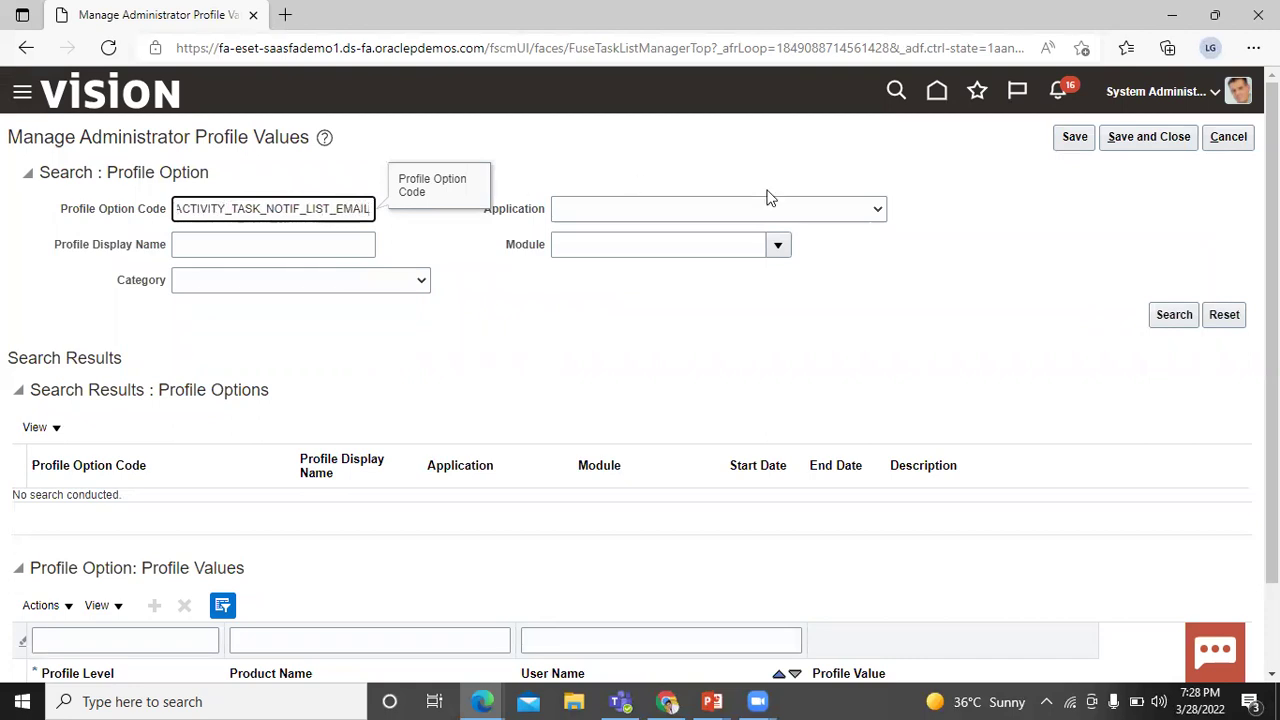
click(1181, 314)
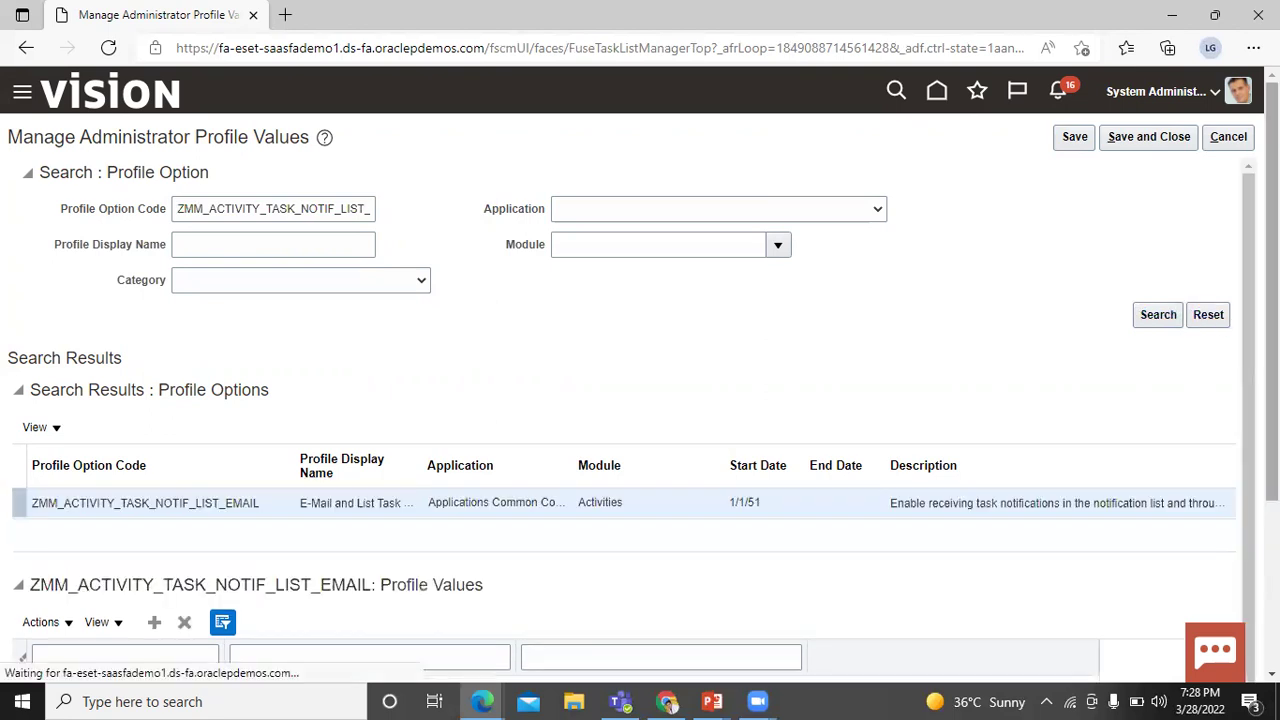
- Select Yes as the Site-level profile value for the task notification option, then save and close the page
scroll(549, 641, down, 2)
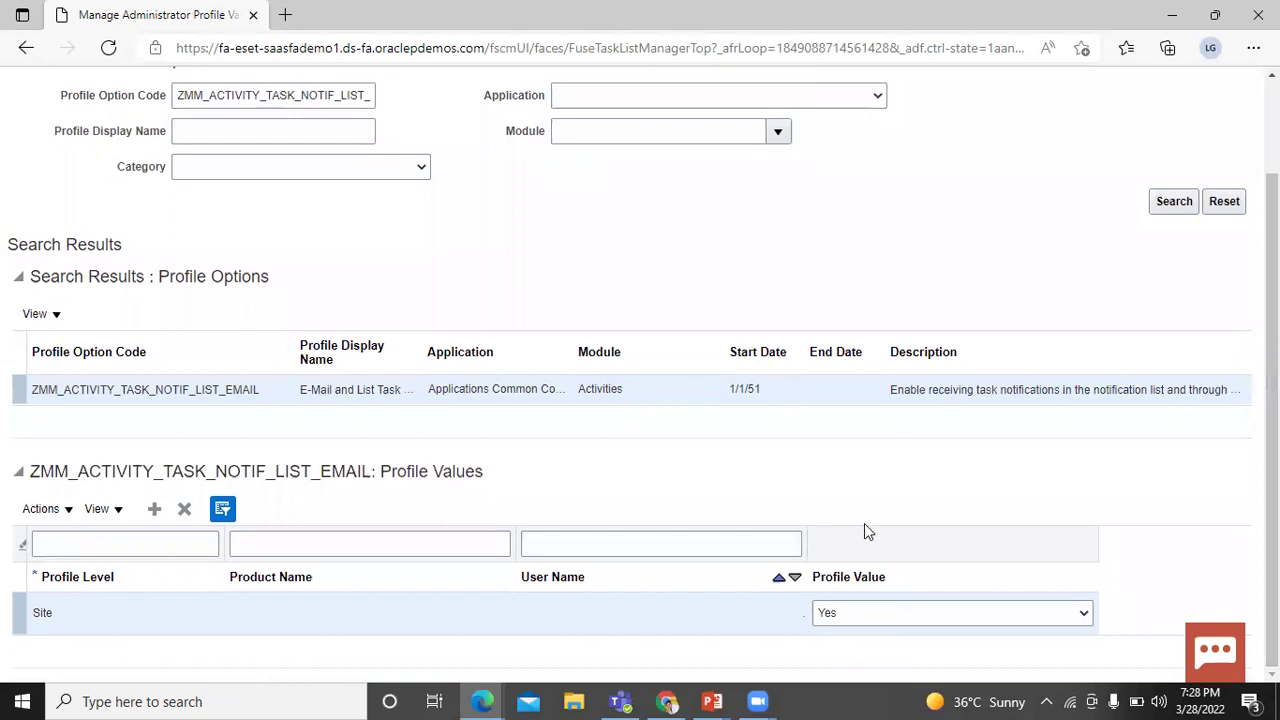
click(1085, 613)
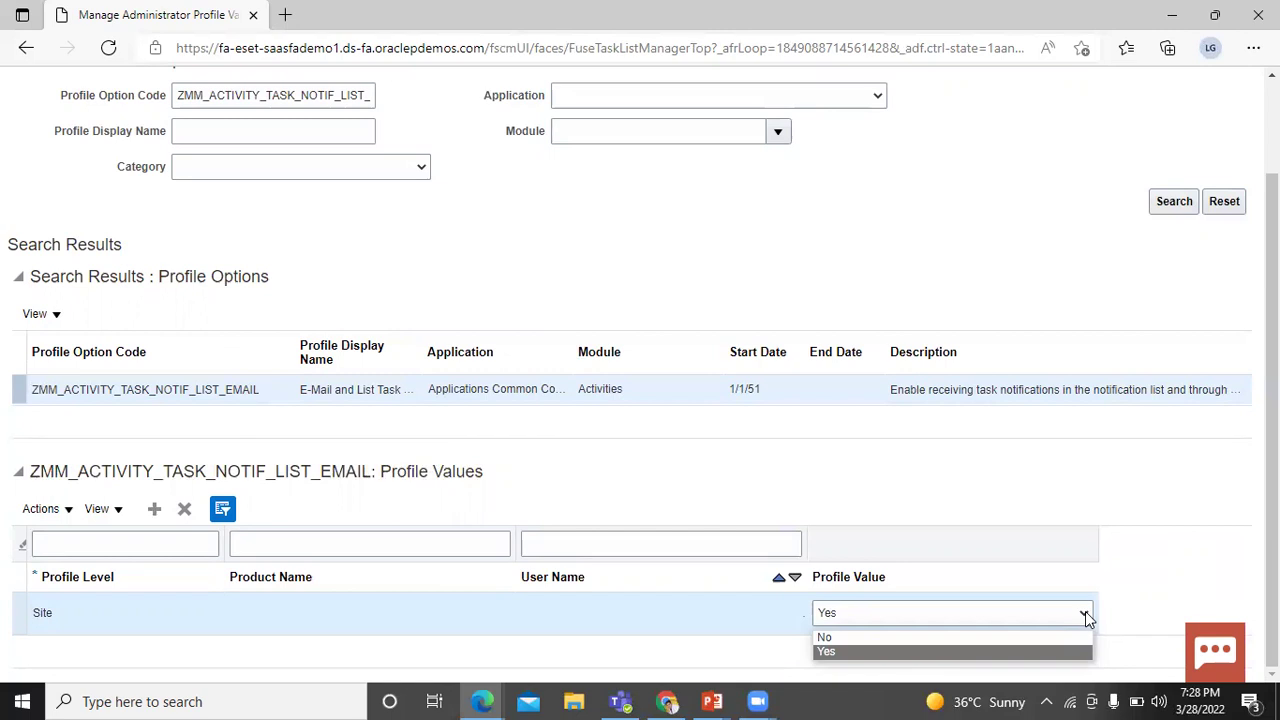
click(1008, 654)
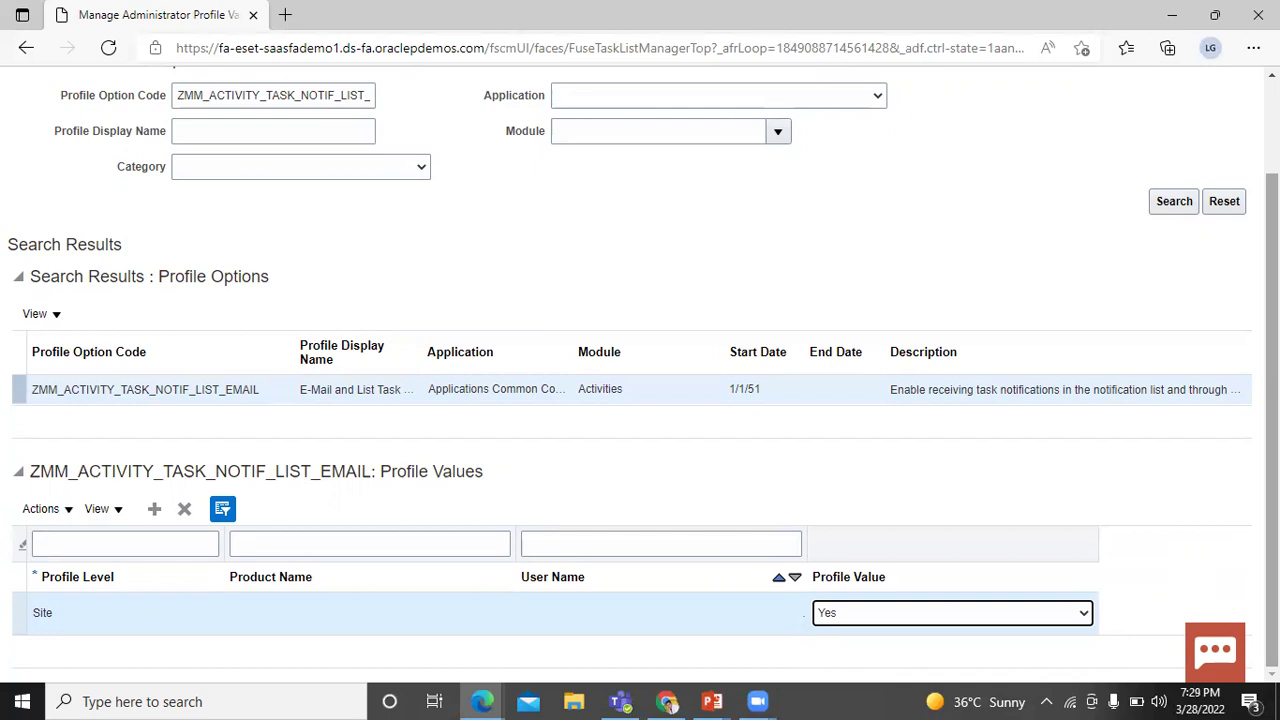
scroll(1000, 300, up, 2)
click(1141, 137)
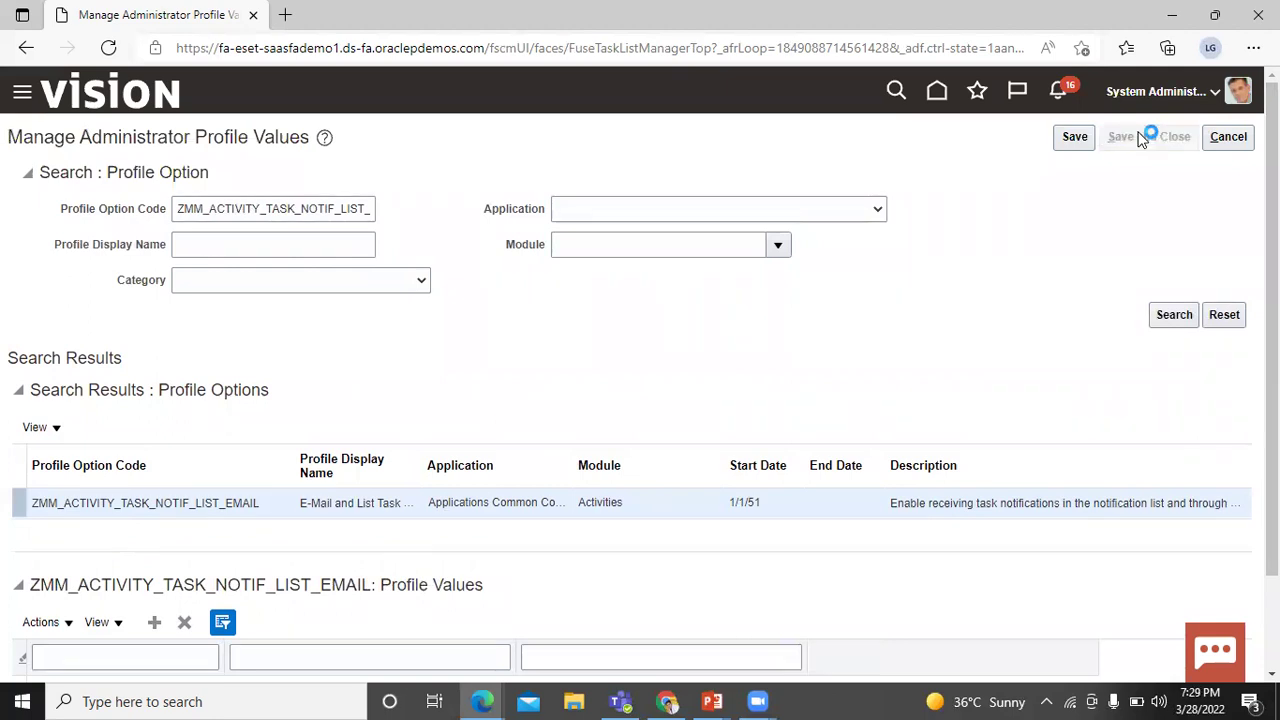